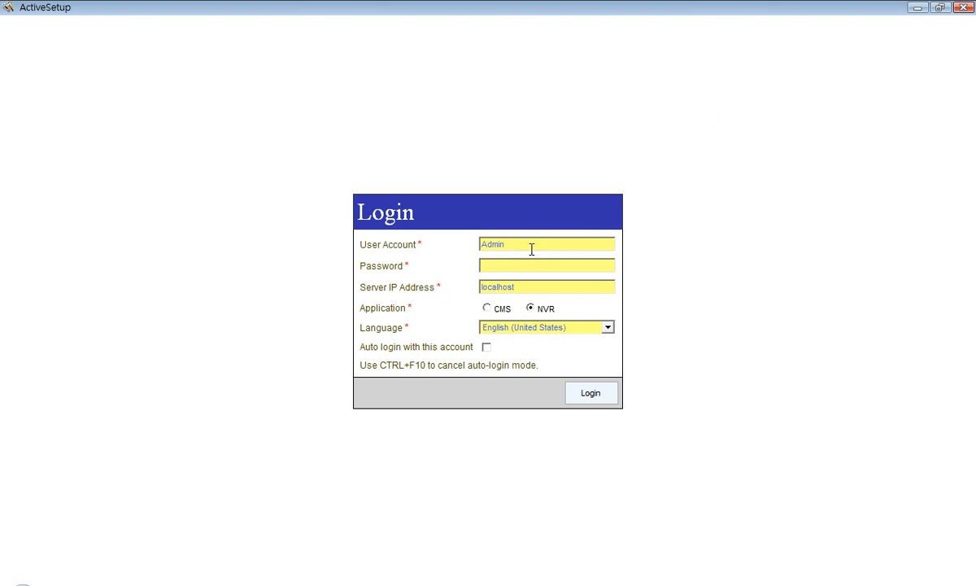
Log in to the local NVR in ActiveSetup with the administrator password.
click(532, 264)
text(••••••)
click(528, 308)
click(606, 399)
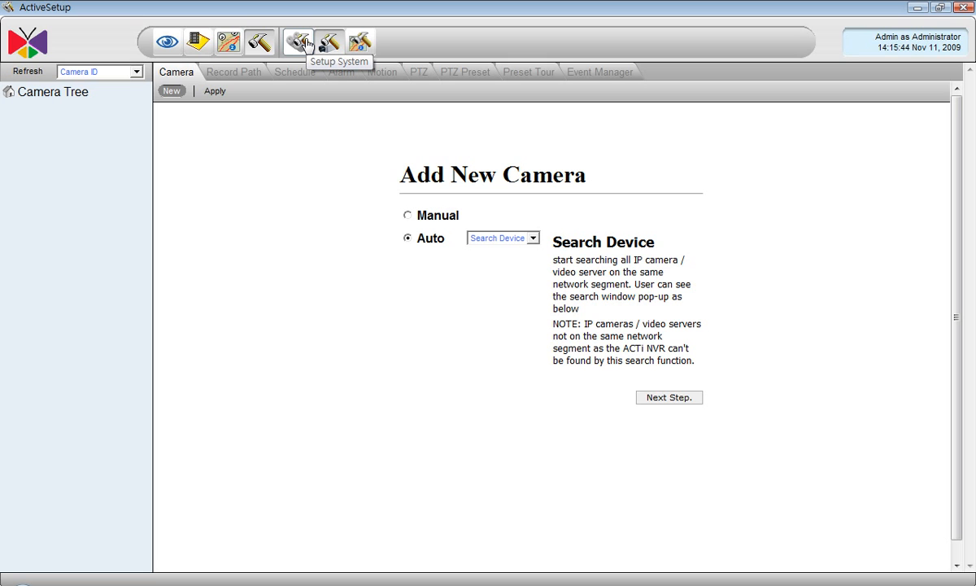
Go to System Setup's User Roles page and inspect the Administrator role's permissions.
click(307, 43)
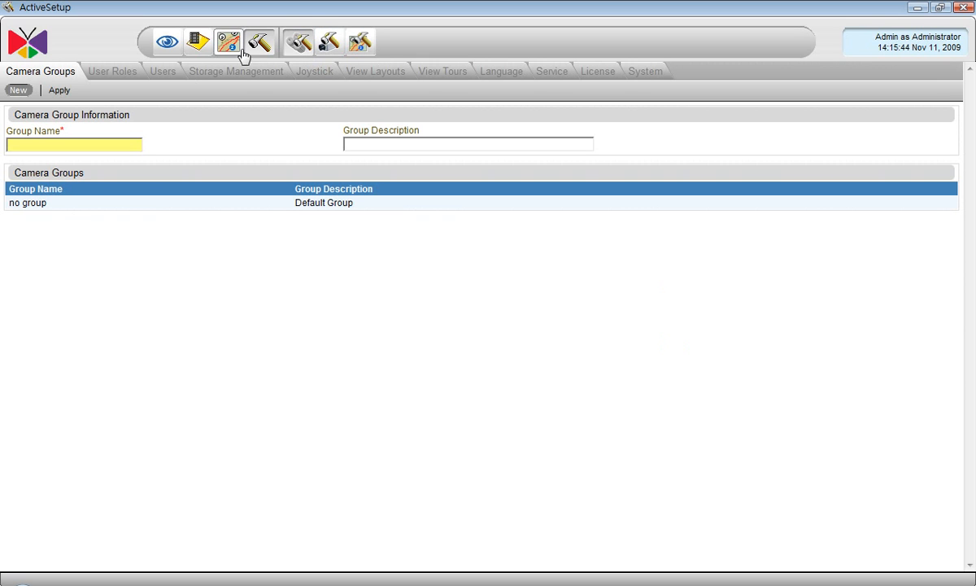
click(119, 82)
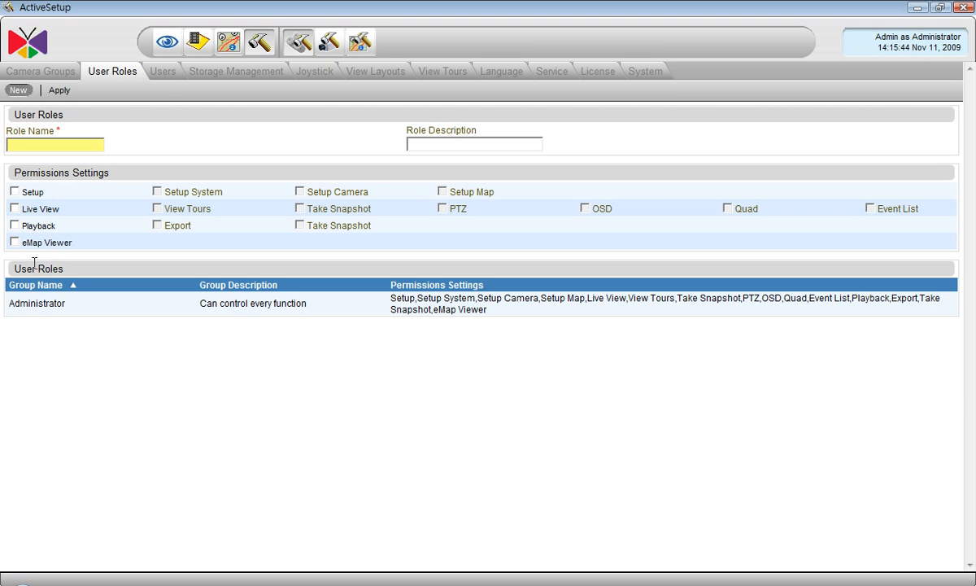
click(39, 306)
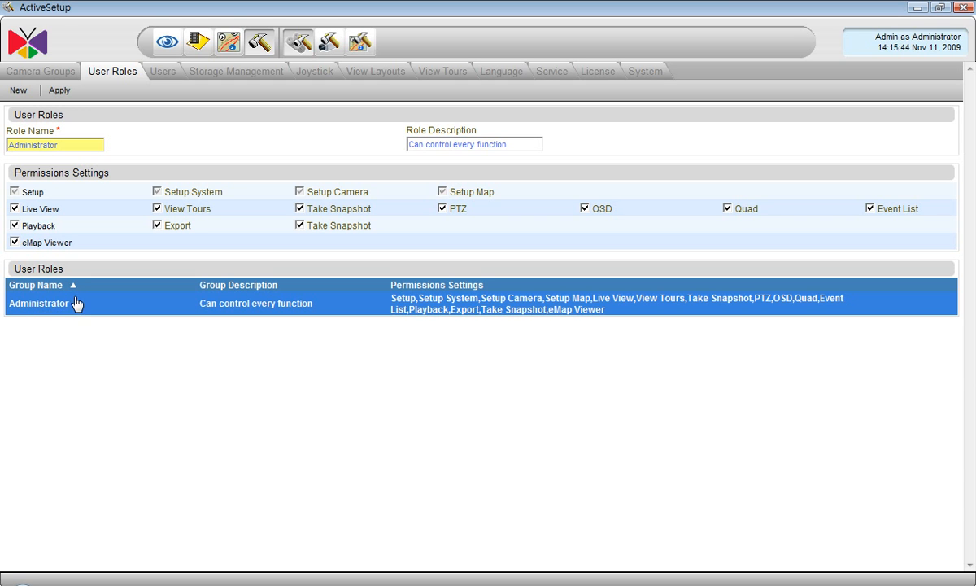
Create a 'Guard' role with Live View, Playback without Export, and eMap Viewer, and apply it.
click(18, 91)
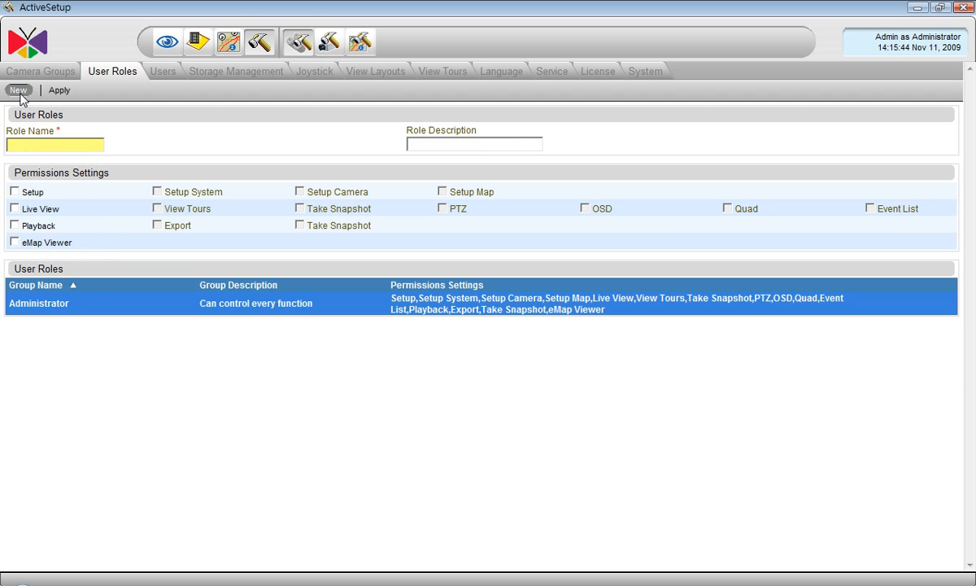
click(57, 144)
text(Guard)
click(15, 209)
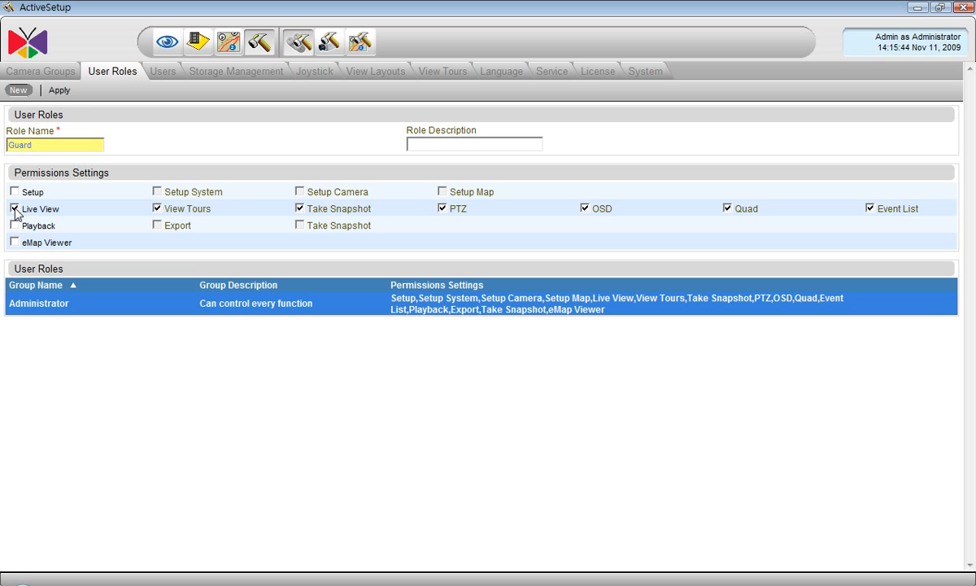
click(15, 226)
click(158, 226)
click(15, 243)
click(60, 92)
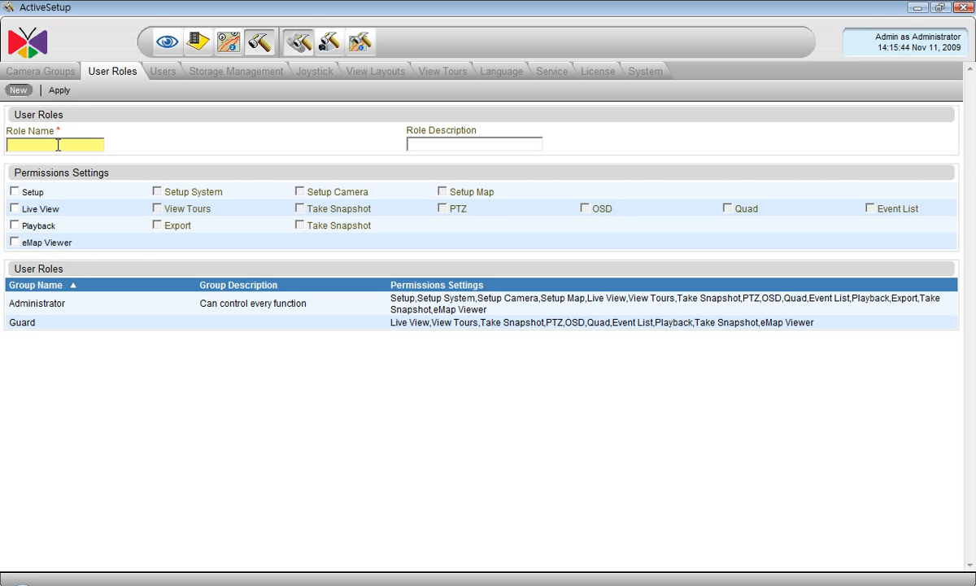
Create a 'Senior Guard' role with all Live View, Playback including Export, and eMap Viewer.
click(58, 146)
text(Senior Guard)
click(15, 209)
click(15, 226)
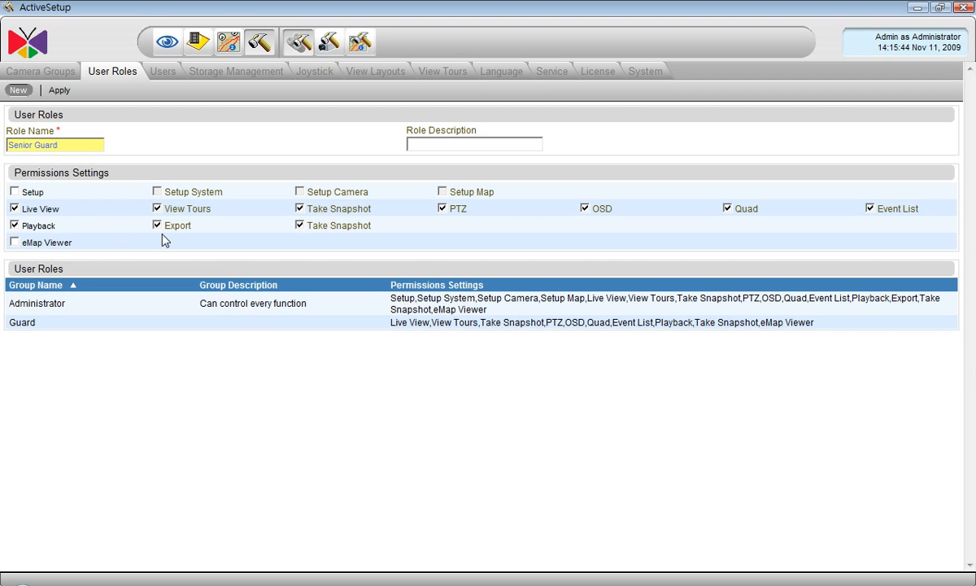
click(14, 242)
click(65, 96)
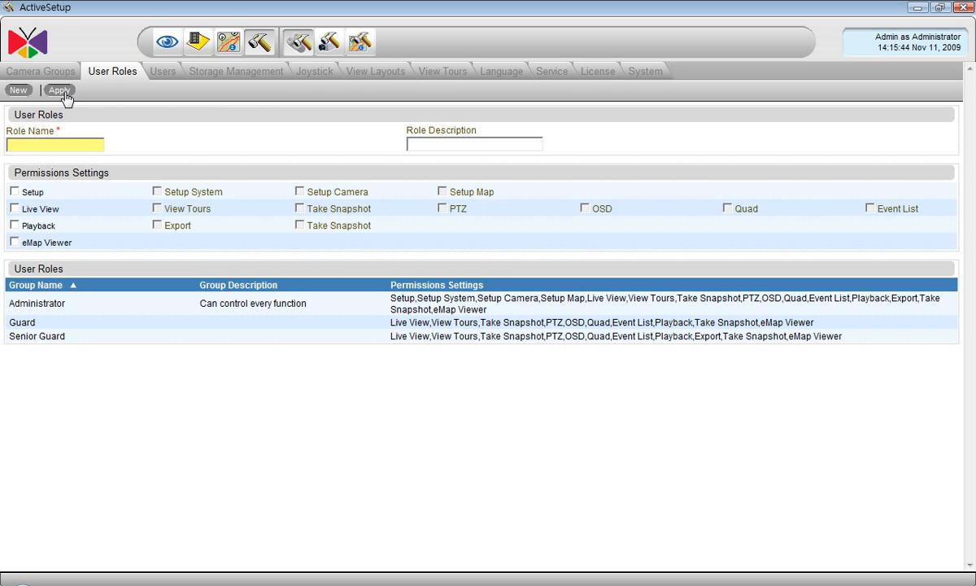
Create a 'CEO' role with all Live View and Playback permissions and apply it.
click(46, 144)
text(CEO)
click(13, 209)
click(14, 225)
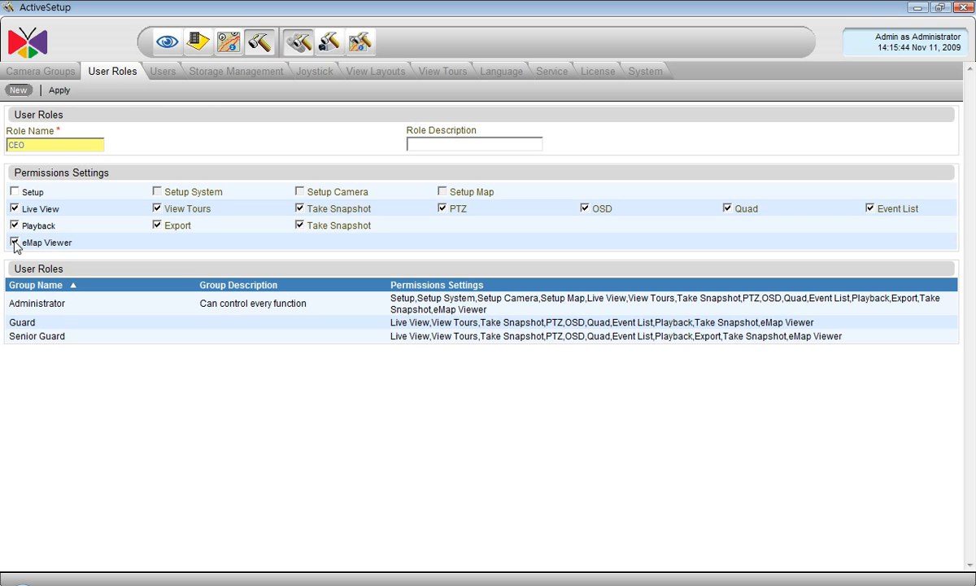
click(59, 90)
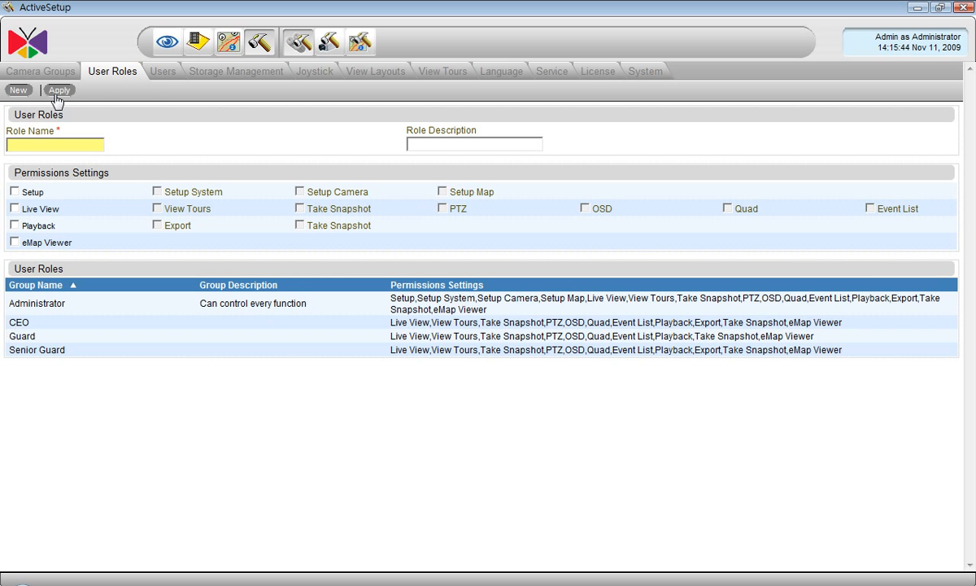
On the Users tab, enter the new user's account, user name, password and e-mail address.
click(161, 72)
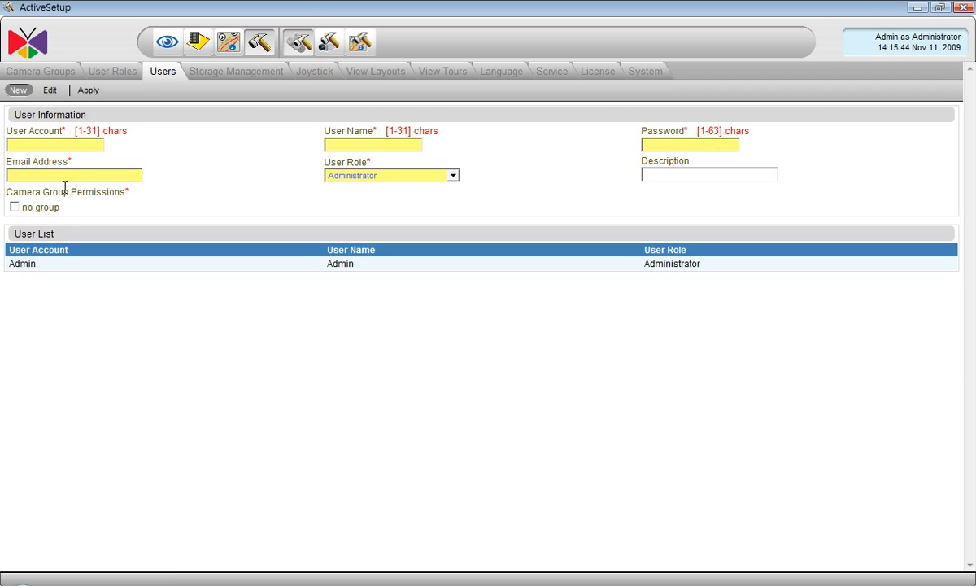
click(63, 144)
text(James)
click(346, 142)
text(james)
click(658, 144)
text(••••••)
click(108, 175)
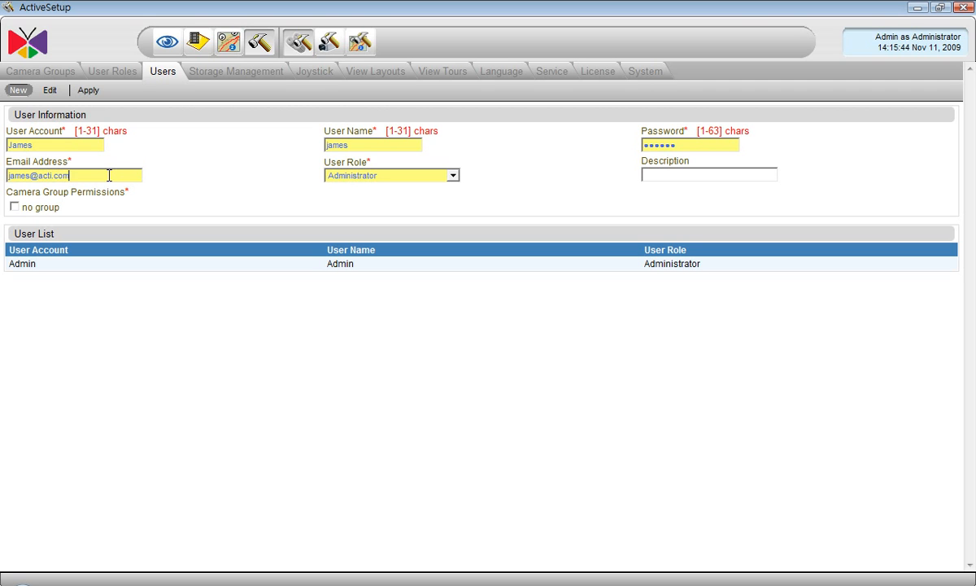
Assign the Guard role with access to no-group cameras and save the user.
click(347, 177)
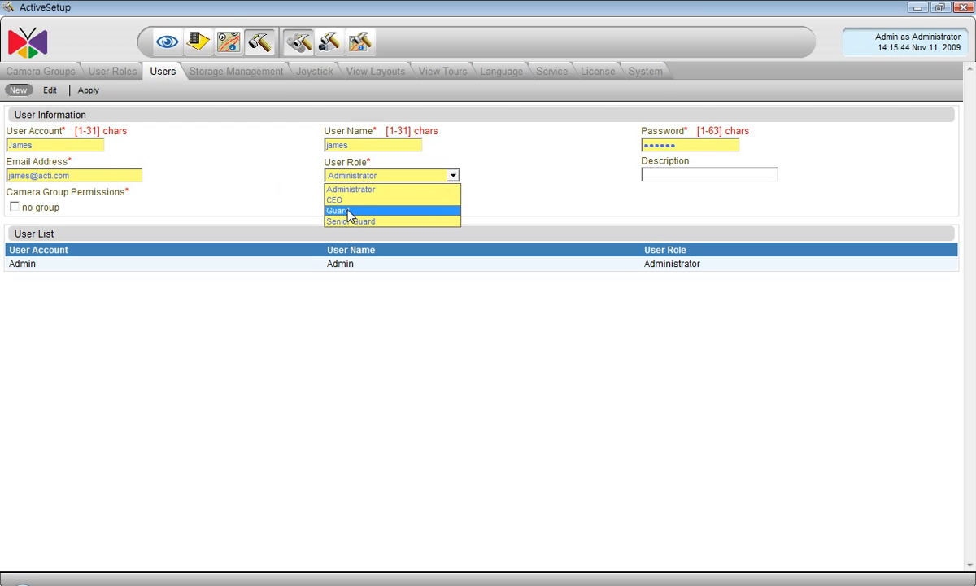
click(349, 212)
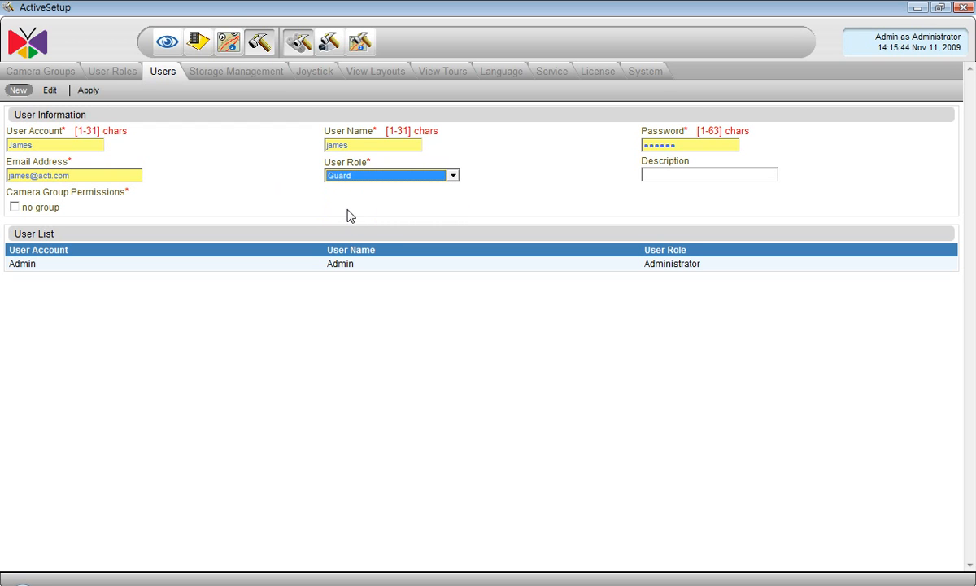
click(15, 208)
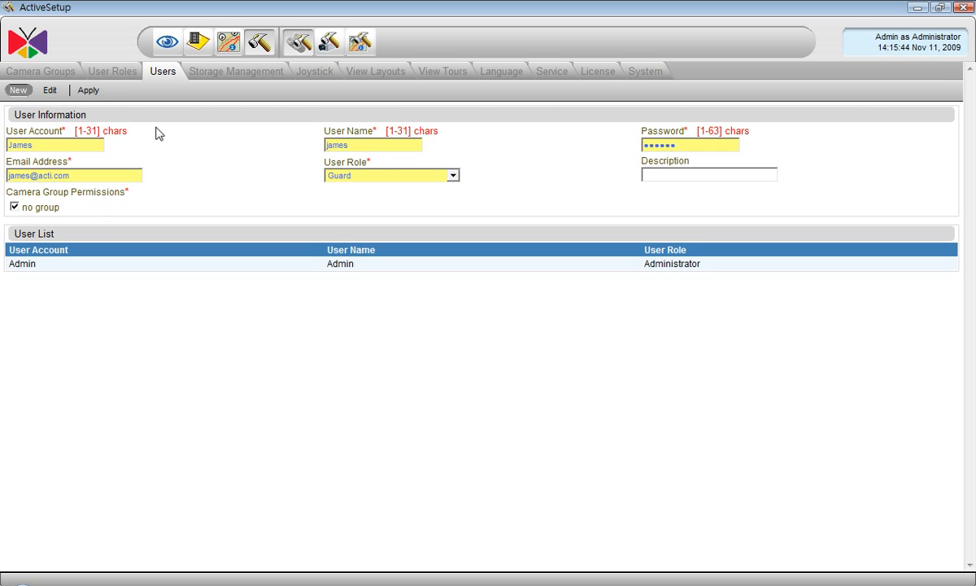
click(89, 91)
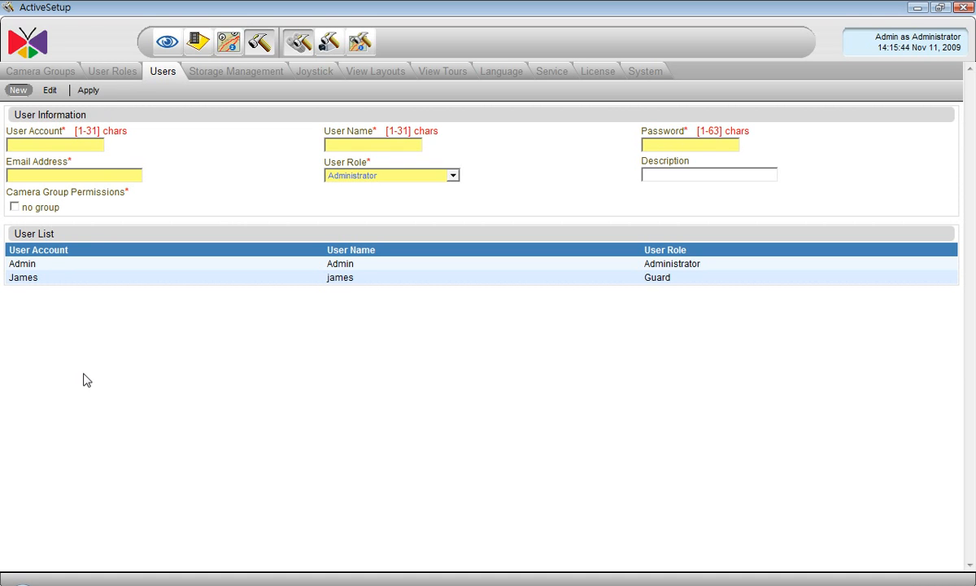
Enter the second user's account, user name, password and e-mail address.
click(38, 144)
text(Pablo)
text(pablo)
click(647, 144)
text(••••••)
click(109, 174)
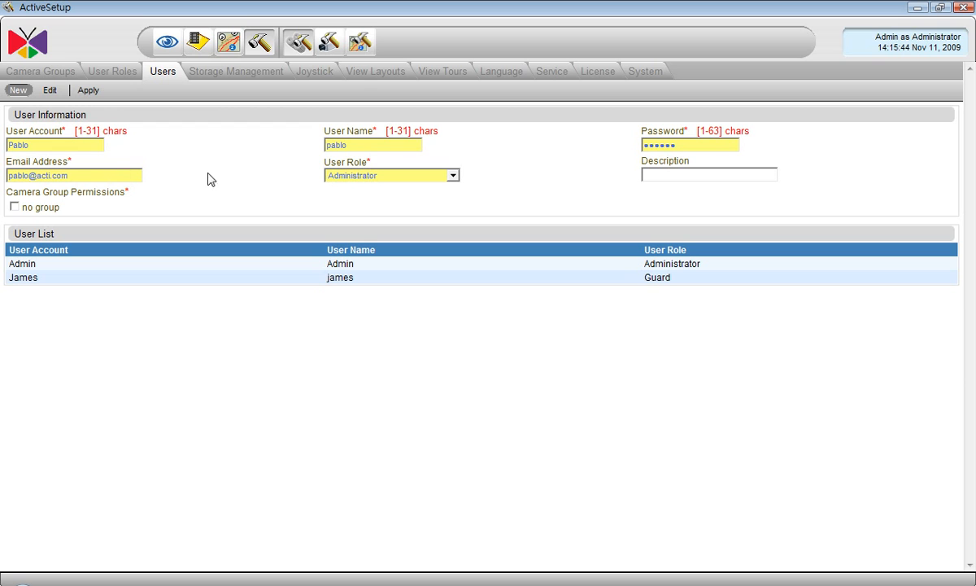
Assign the CEO role with access to no-group cameras and save the user.
click(342, 176)
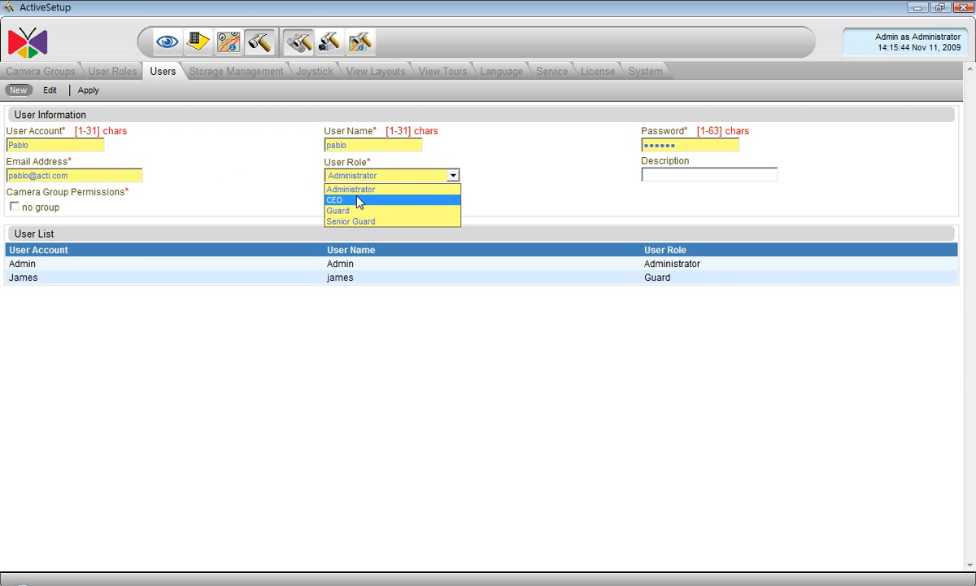
click(358, 199)
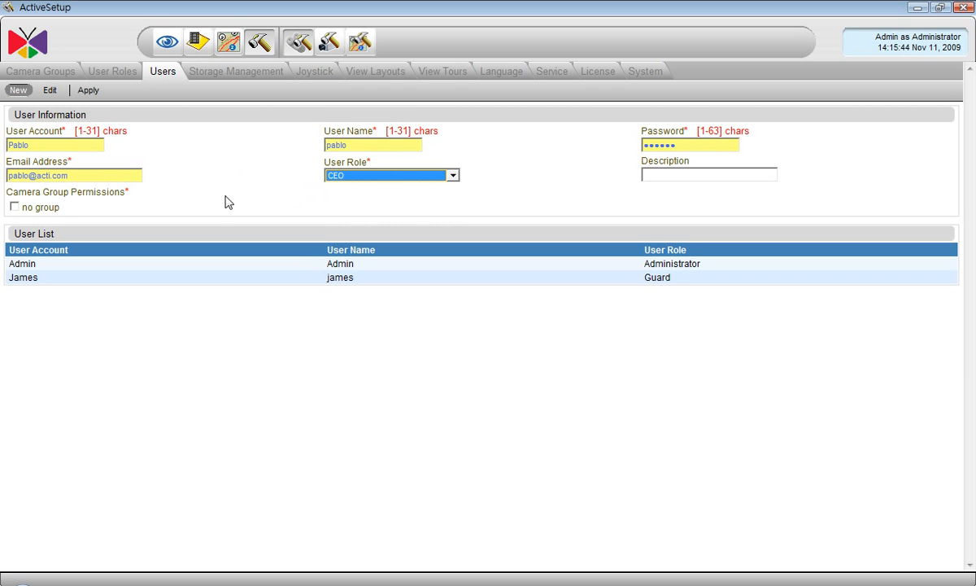
click(14, 208)
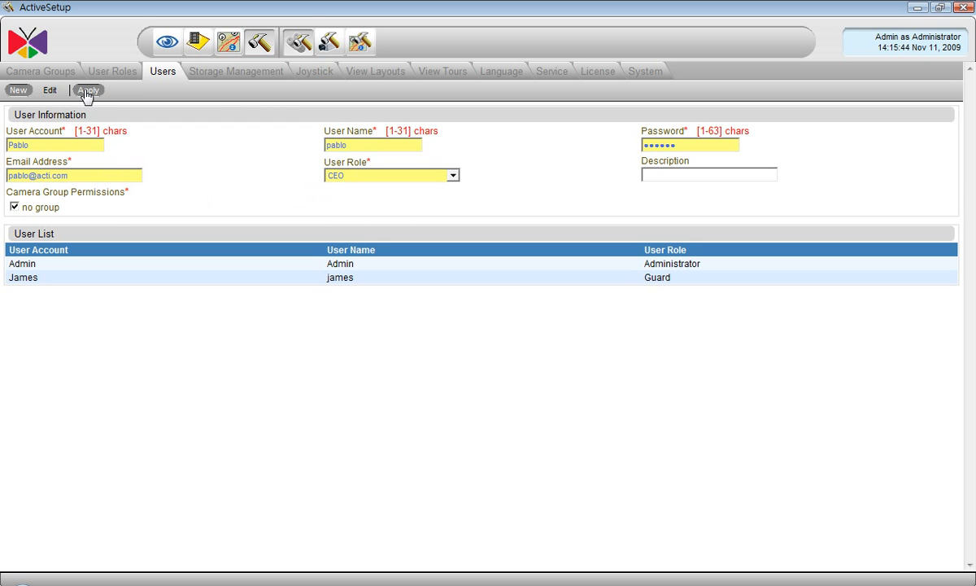
click(87, 92)
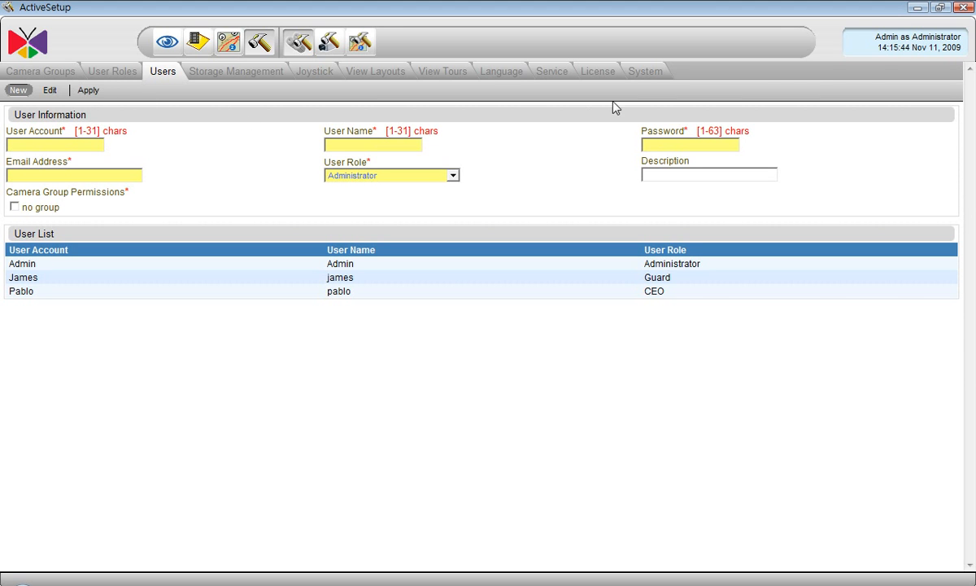
Restart ActiveSetup, attempt login with the Guard user's credentials, and dismiss Permission Denied.
click(965, 7)
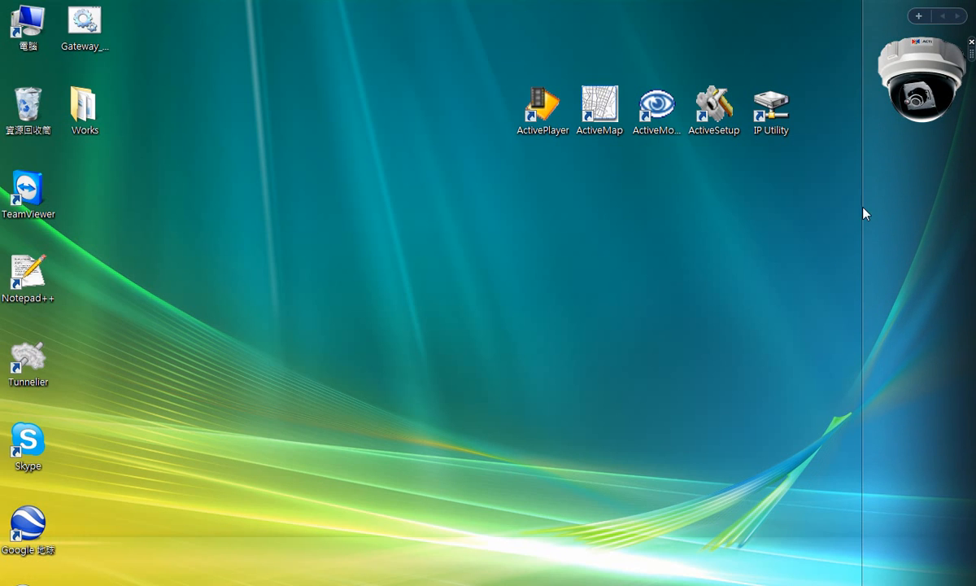
double_click(712, 123)
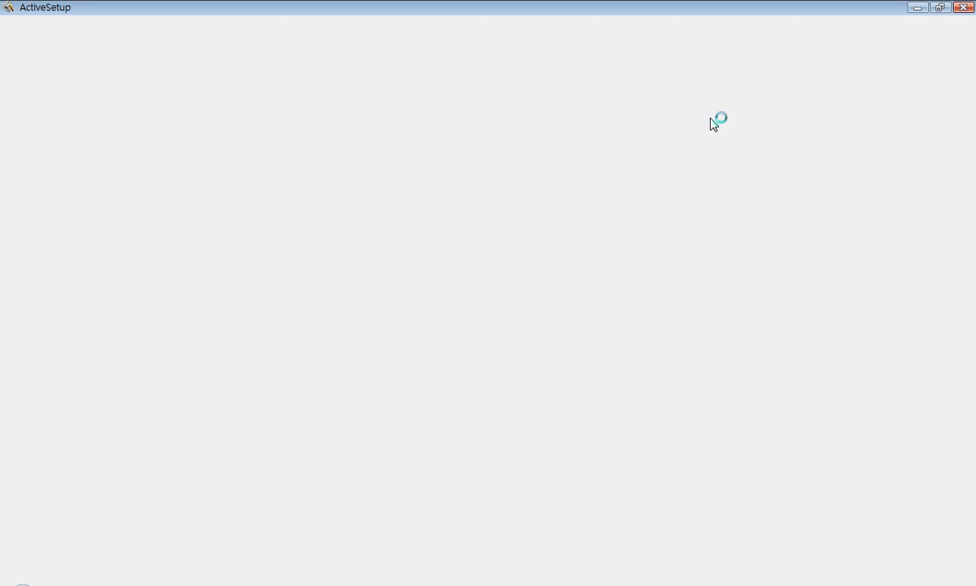
drag(540, 242, 443, 236)
key(BackSpace)
text(james)
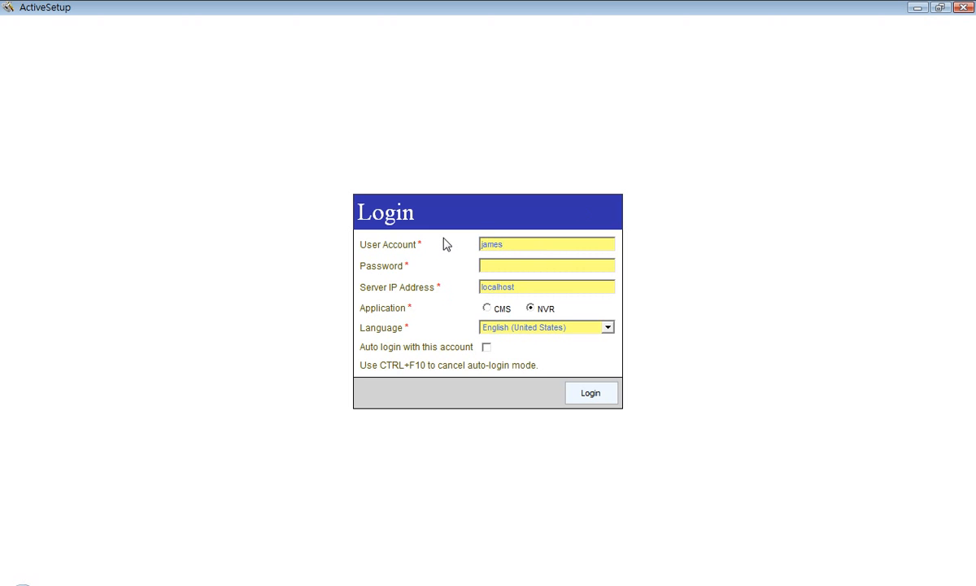
click(488, 265)
text(******)
click(582, 400)
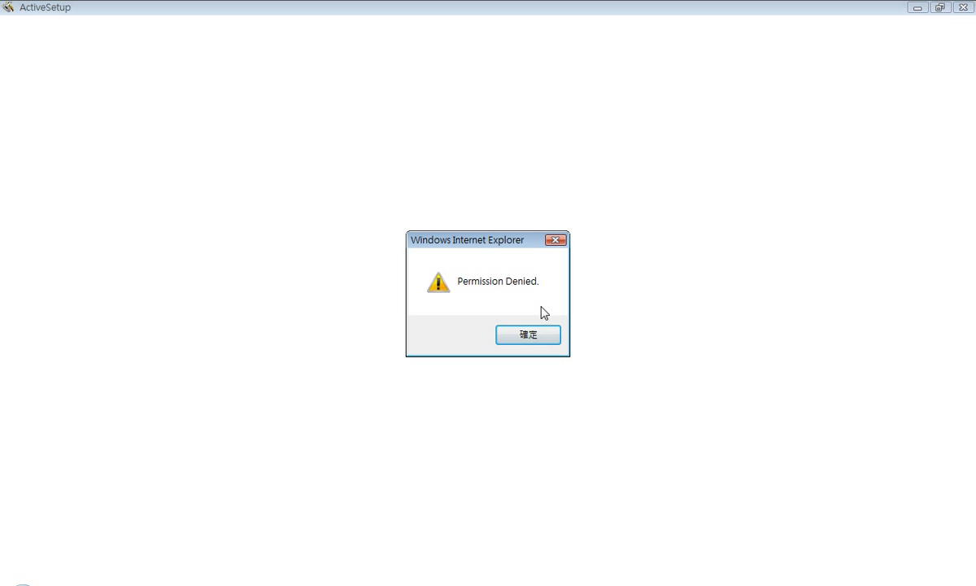
click(546, 334)
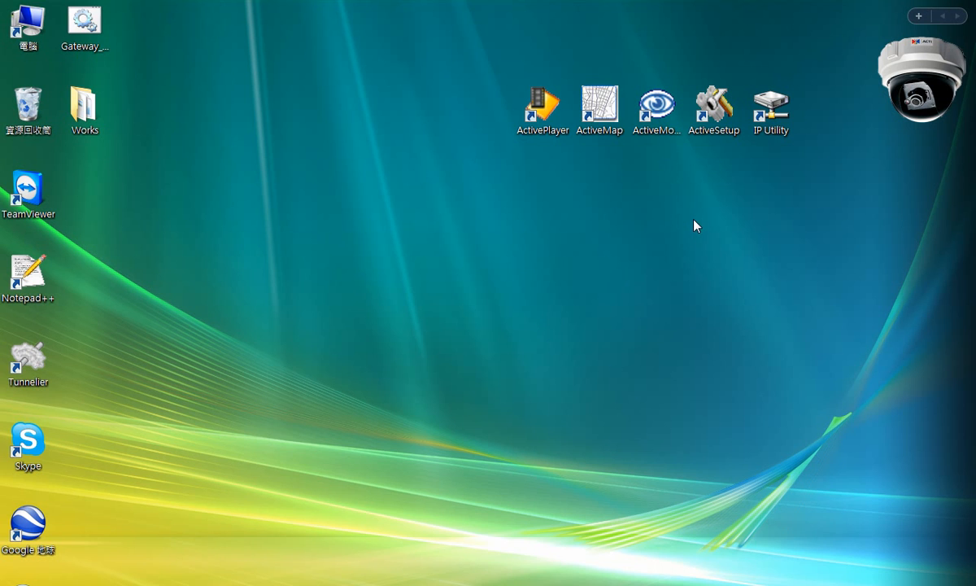
Launch ActiveMonitor and log in with the Guard user's password.
double_click(660, 120)
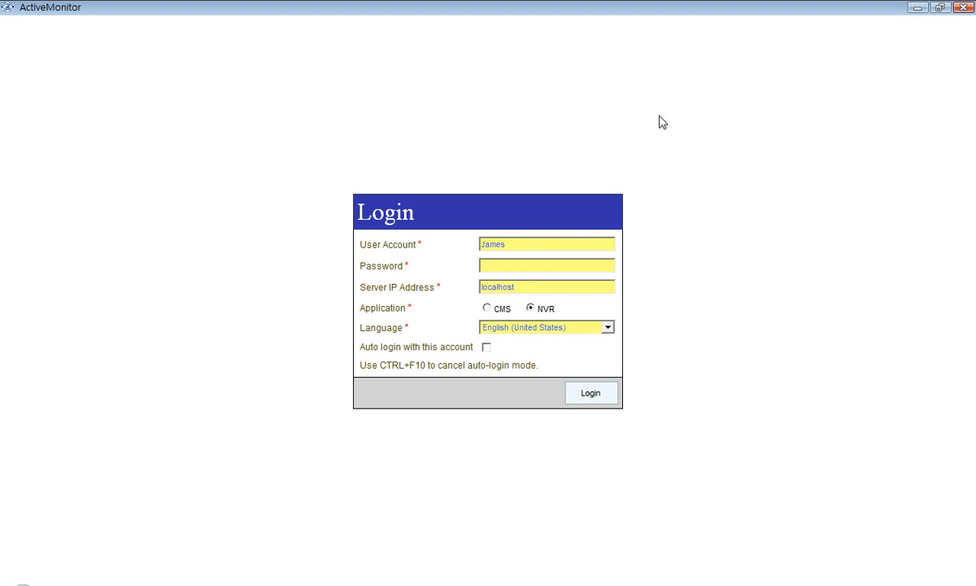
click(525, 265)
text(123456)
click(587, 396)
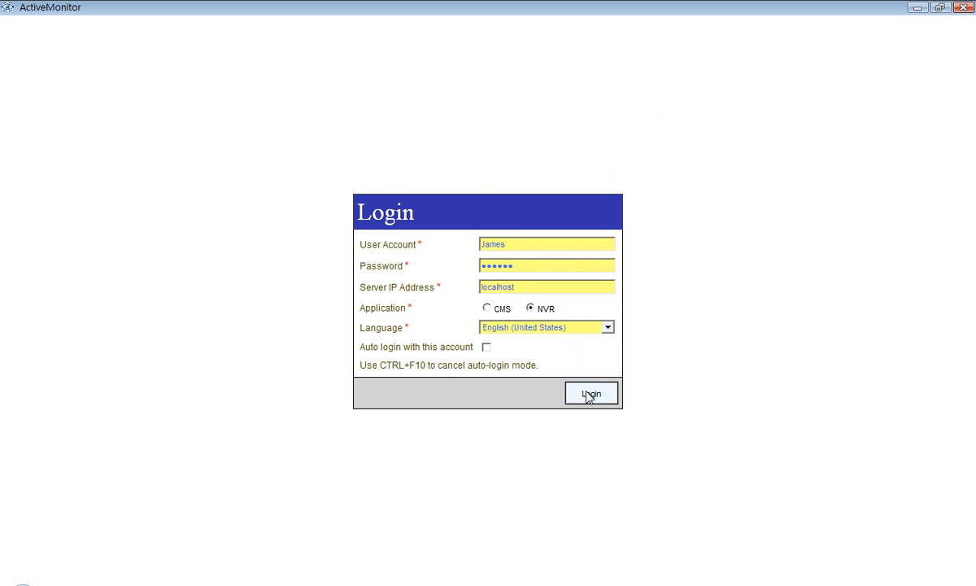